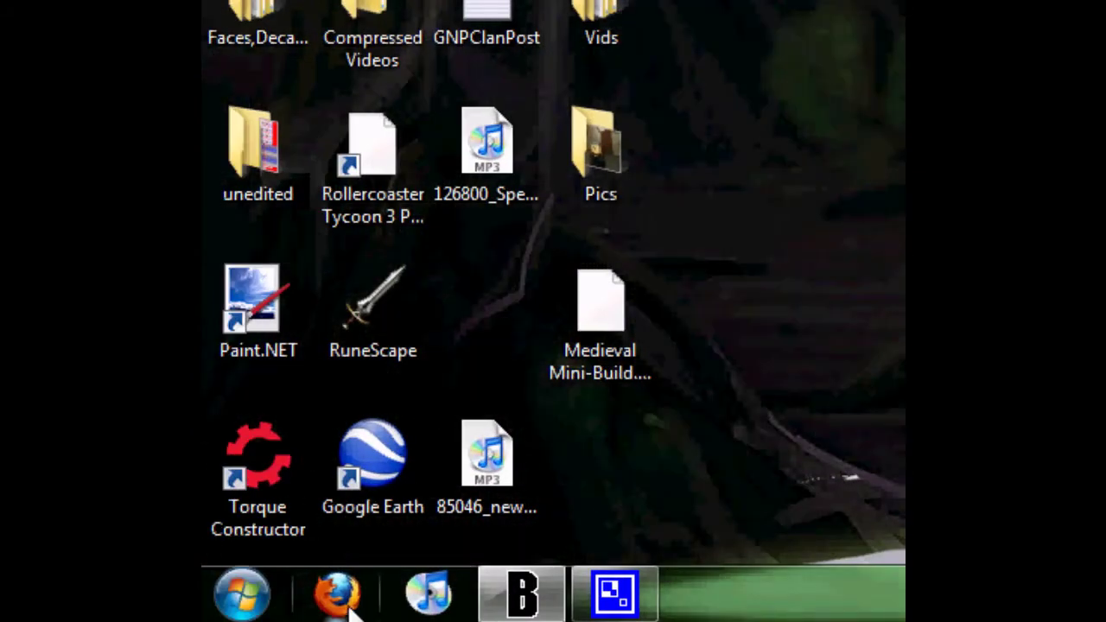
- Open Firefox and go to the Newgrounds Audio Portal at newgrounds.com/audio
left_click(349, 603)
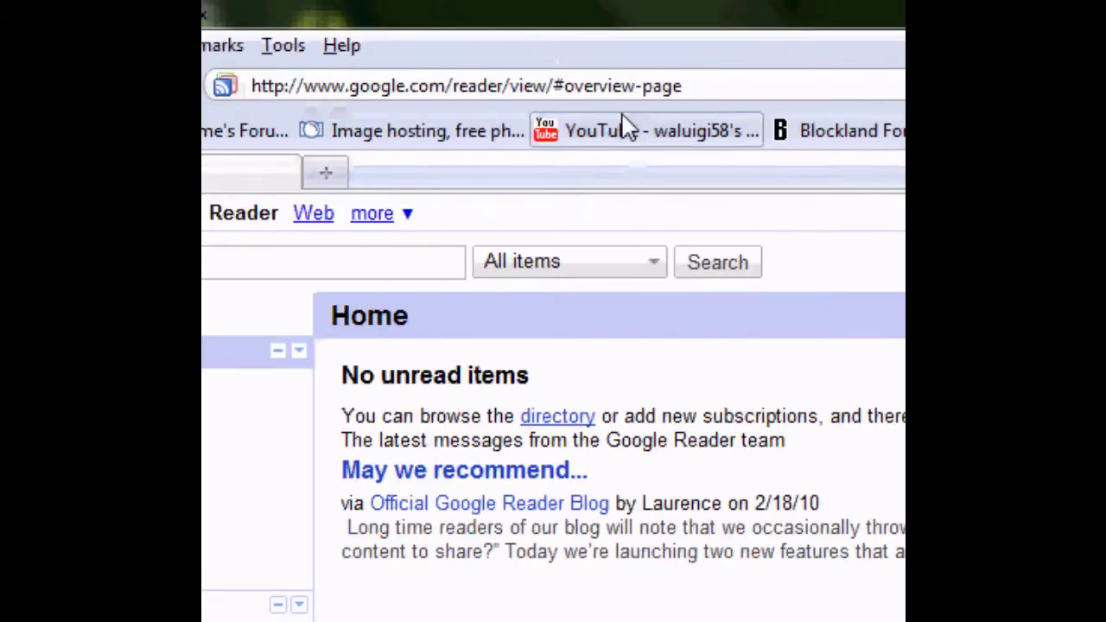
left_click_drag(700, 97, 260, 95)
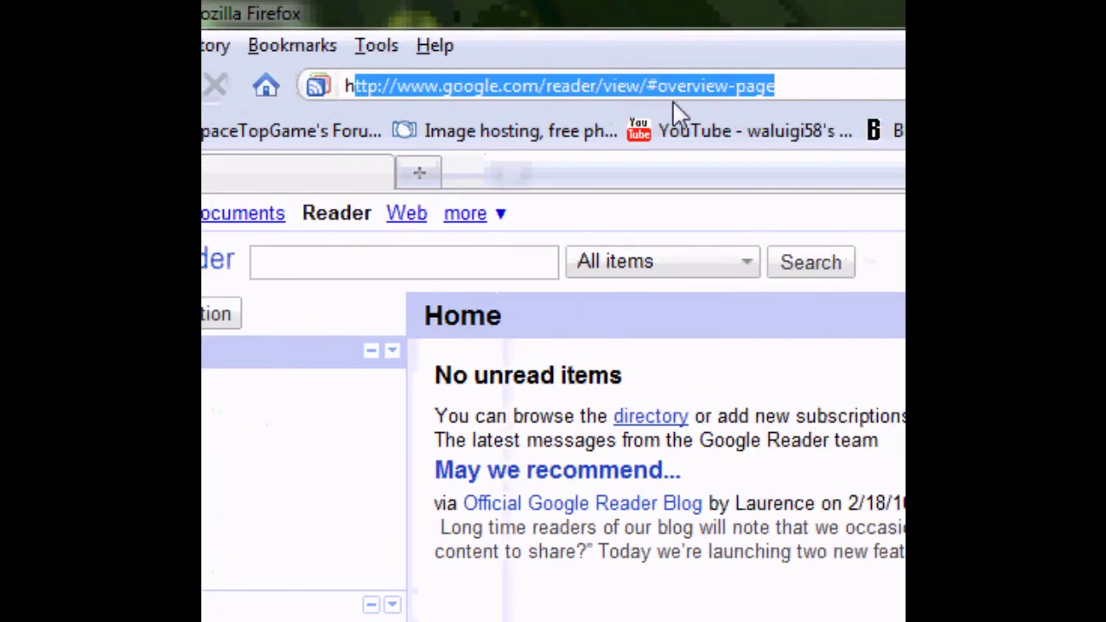
key("BackSpace")
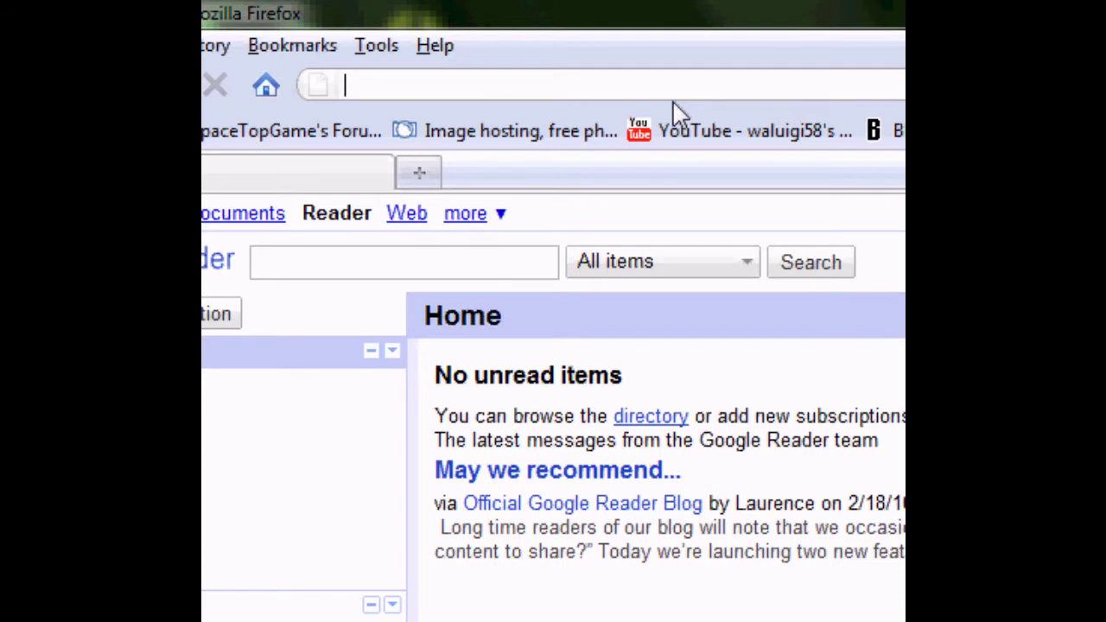
type("newgrounds.com,")
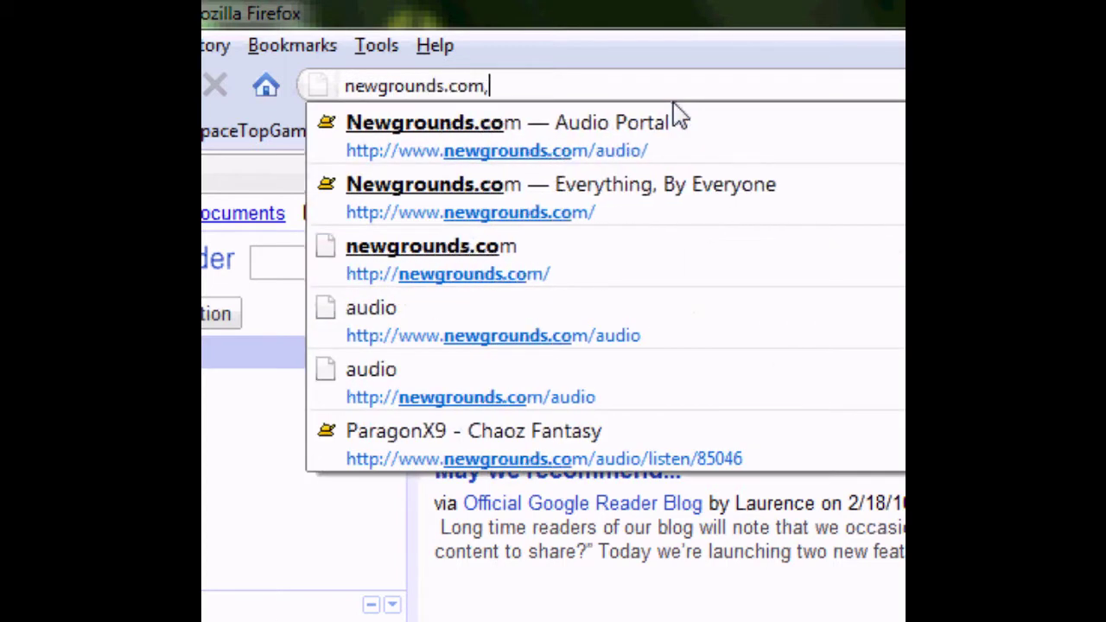
key("Return")
left_click(680, 118)
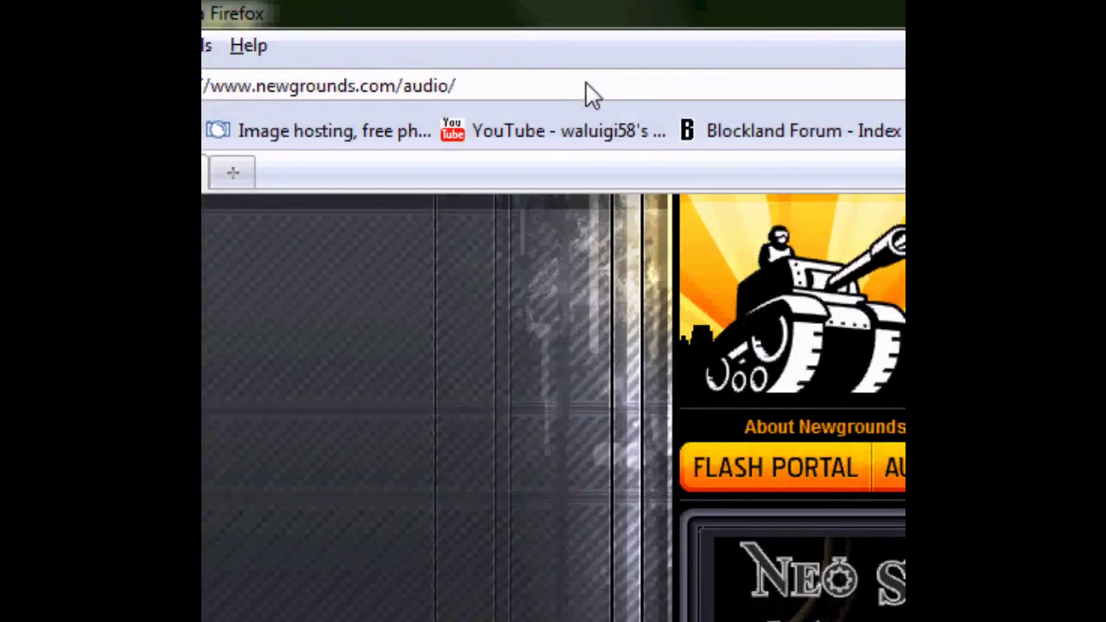
- Search Google for audacity
left_click_drag(588, 86, 191, 88)
left_click(789, 84)
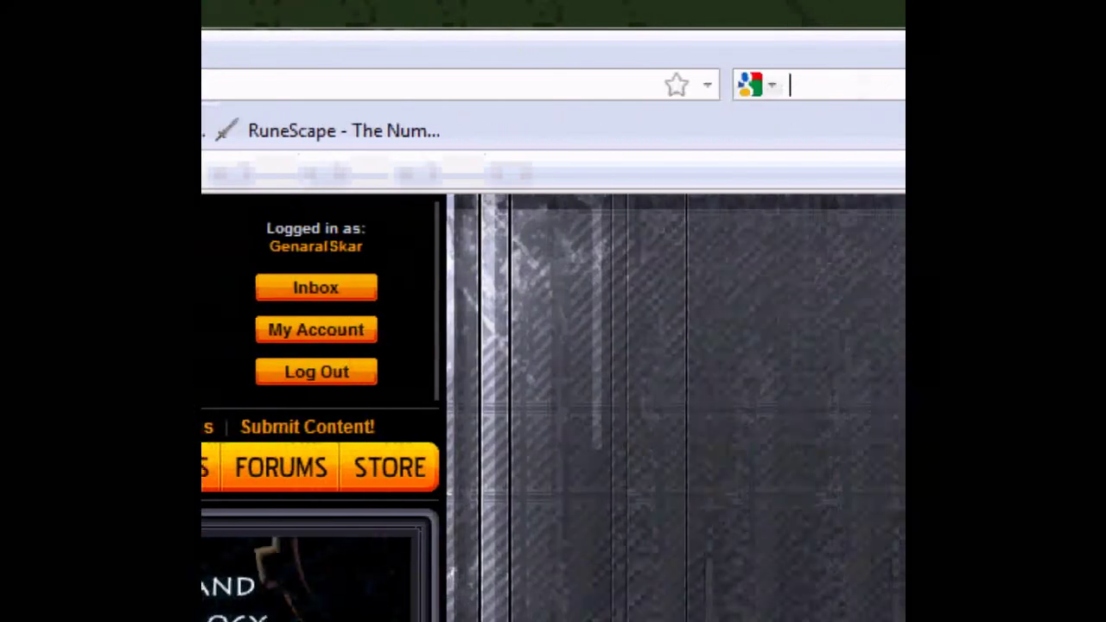
left_click(715, 89)
type("ad")
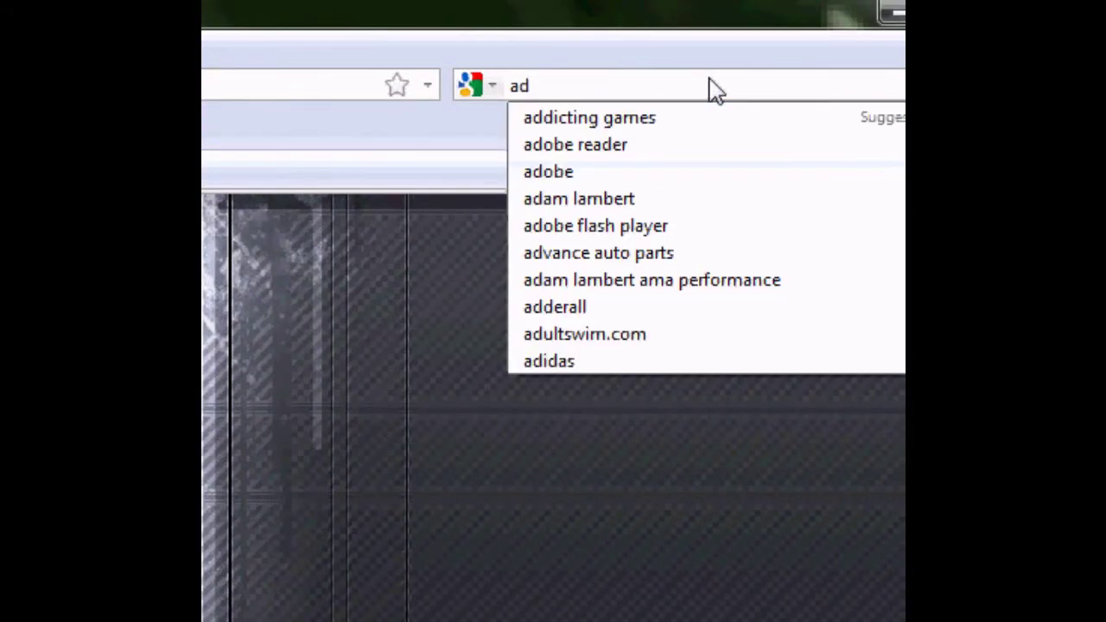
key("BackSpace")
type("ud")
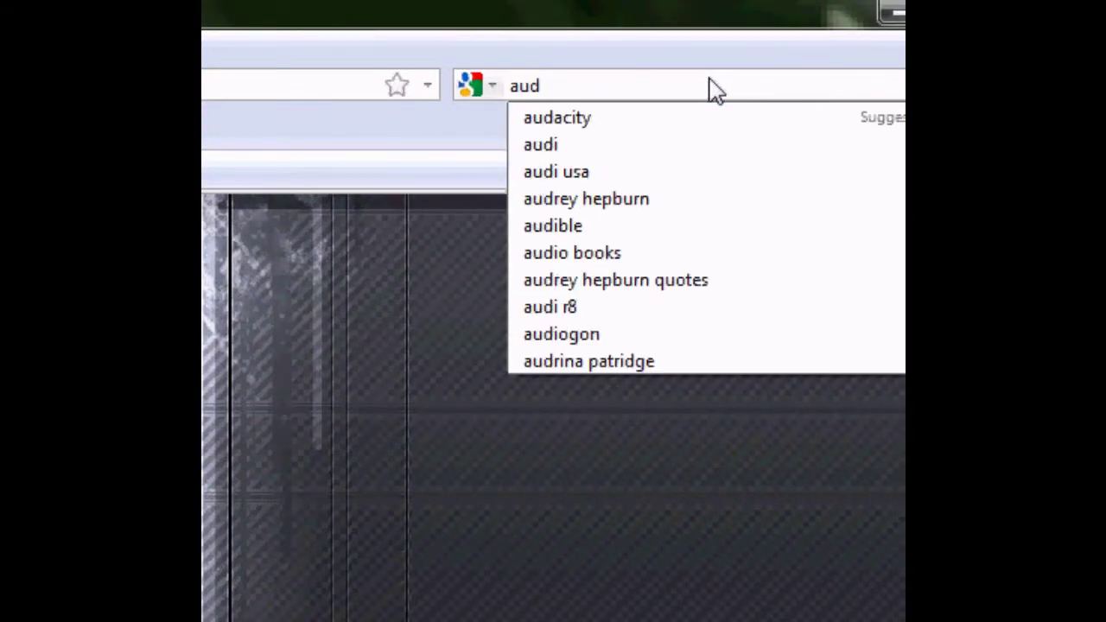
left_click(638, 121)
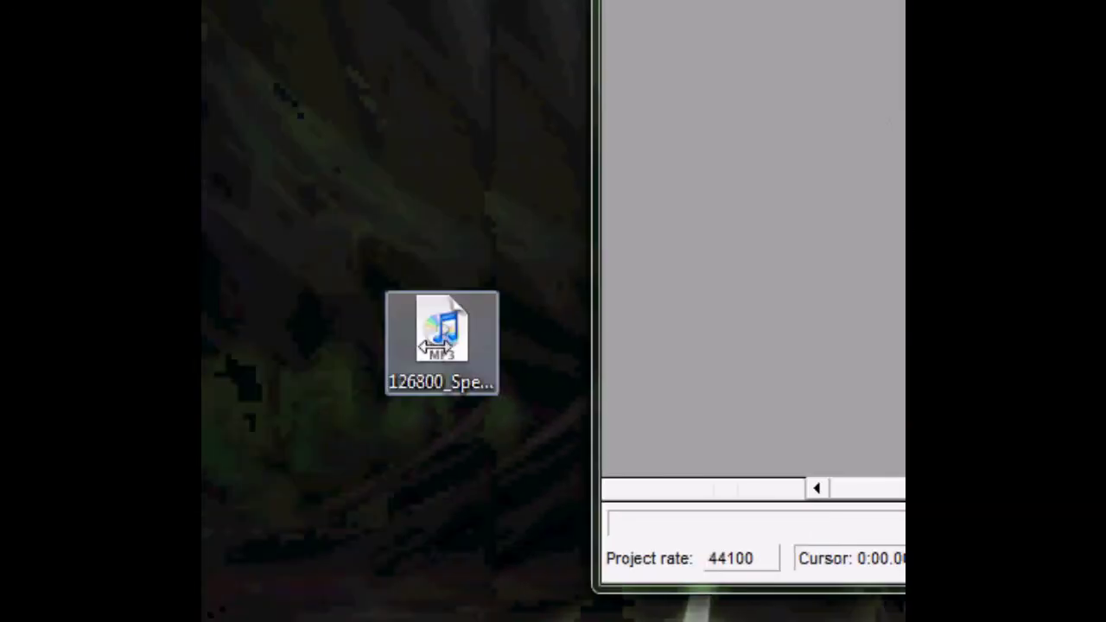
- Switch to Audacity, import the 126800_Speeding_Rampage MP3 from the desktop and stop its preview playback
left_click_drag(429, 346, 854, 87)
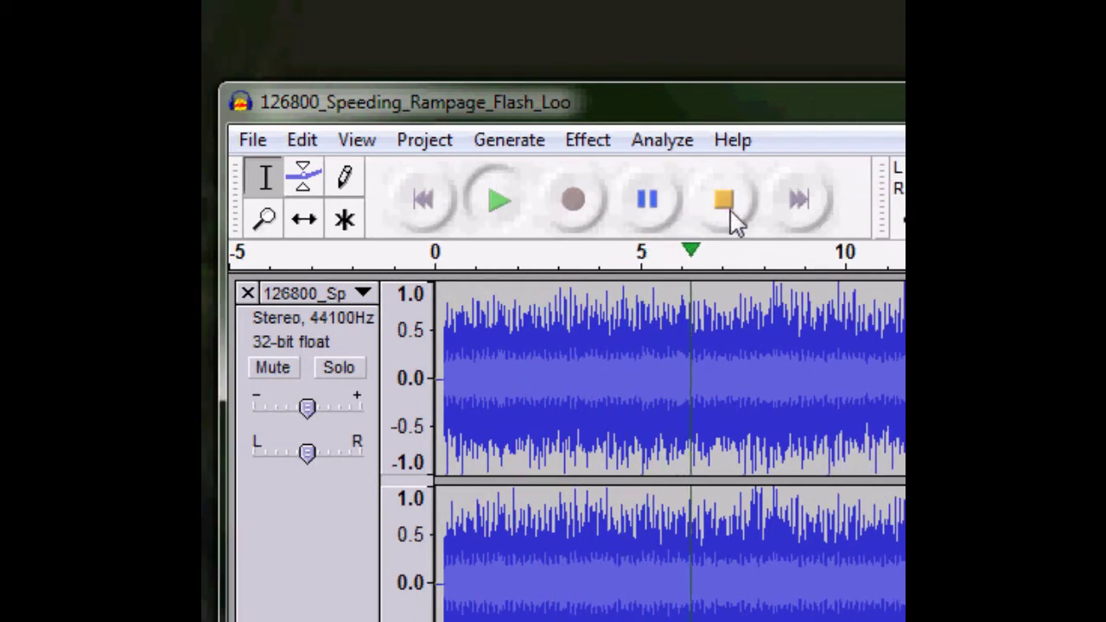
left_click(634, 206)
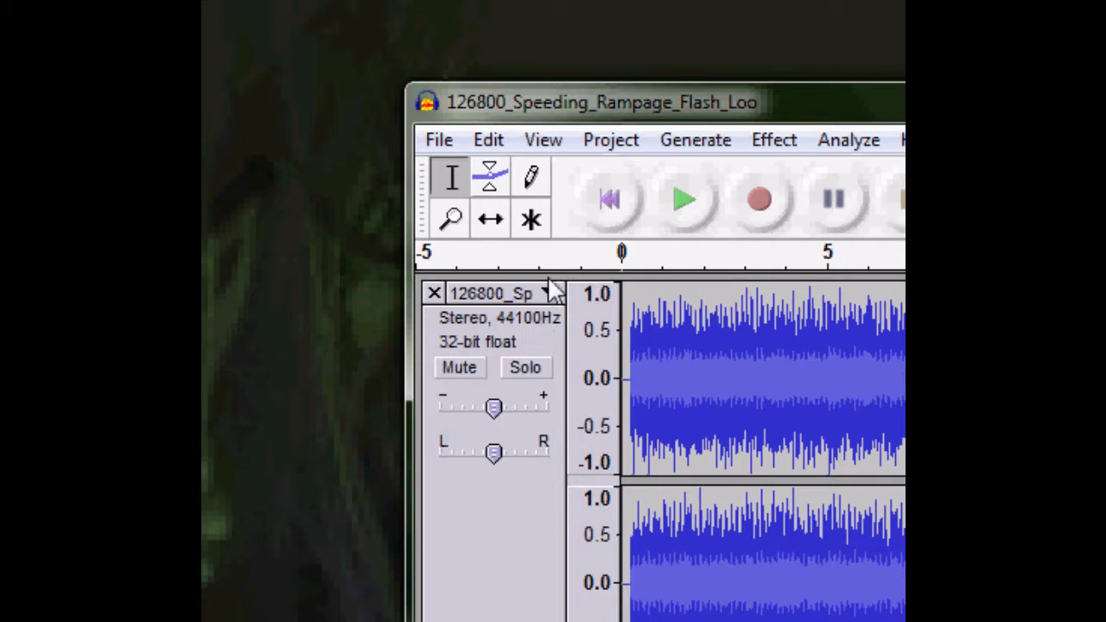
- Split the stereo track into two tracks set to Mono and preview a few seconds of the result
left_click(551, 297)
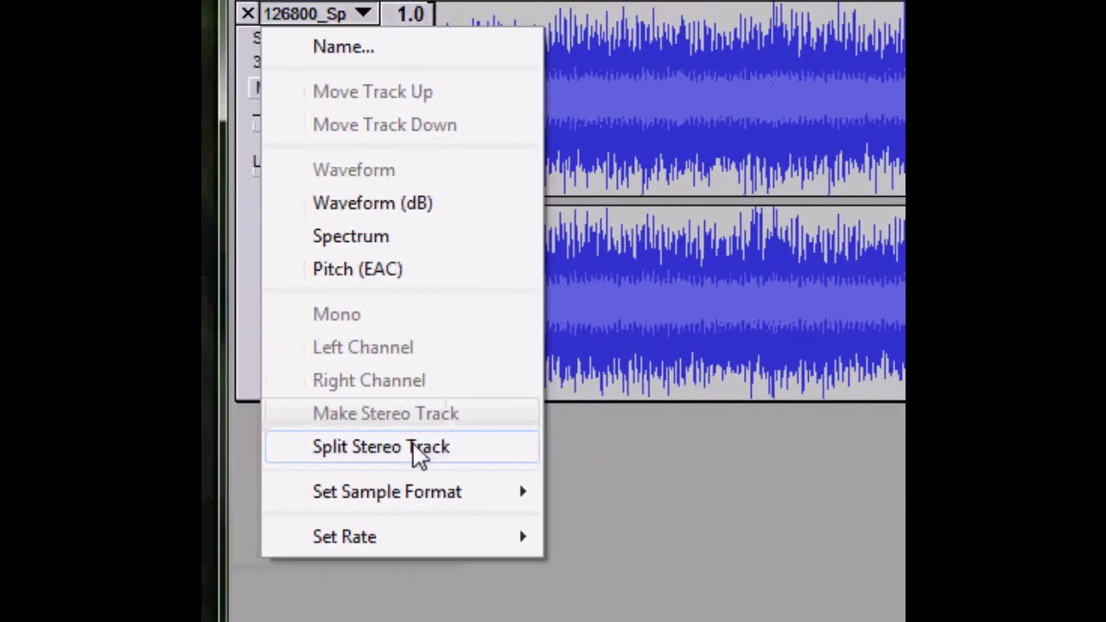
left_click(413, 457)
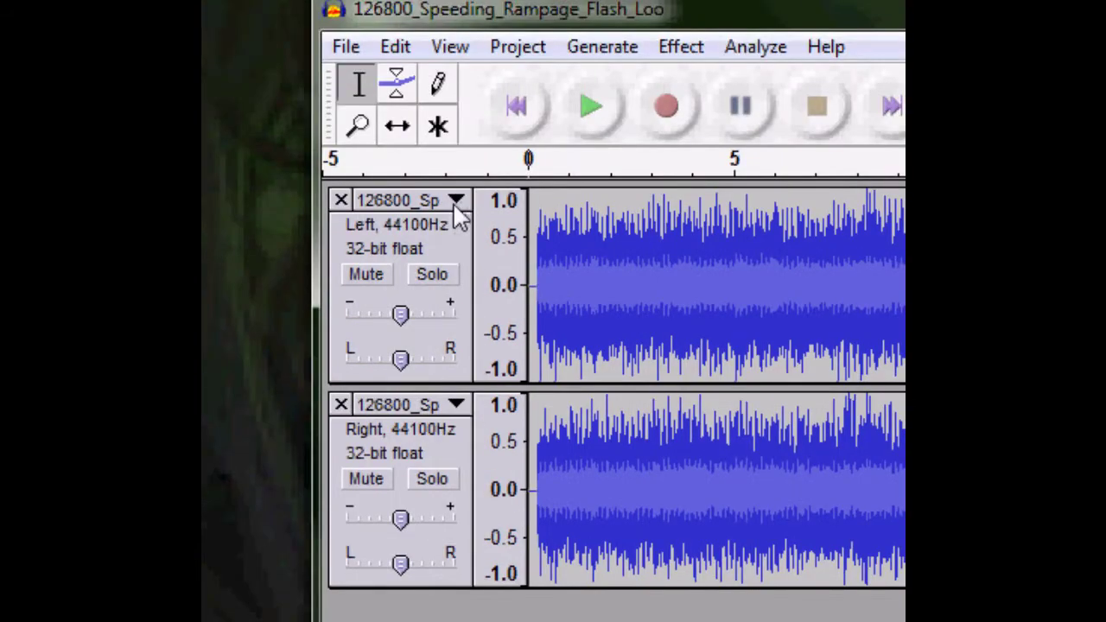
left_click(455, 202)
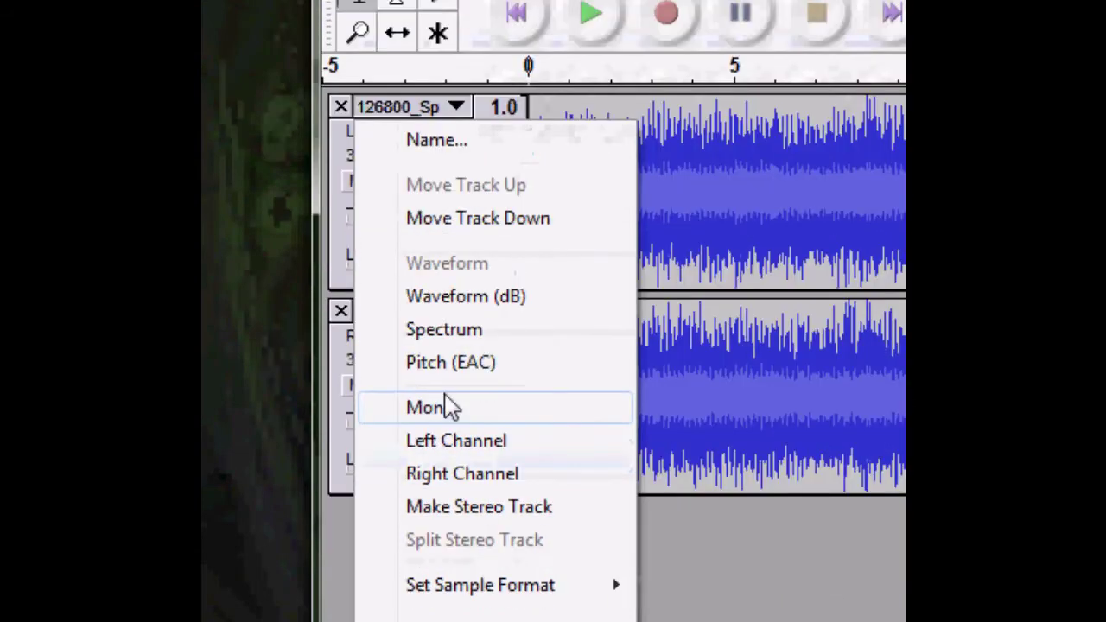
left_click(437, 499)
left_click(456, 311)
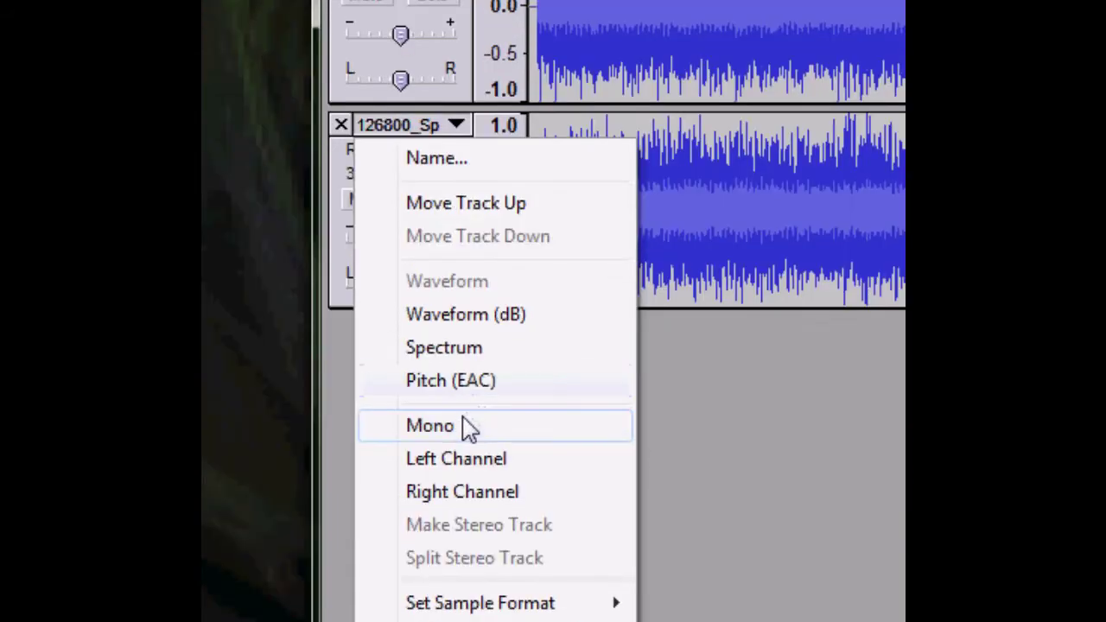
left_click(466, 608)
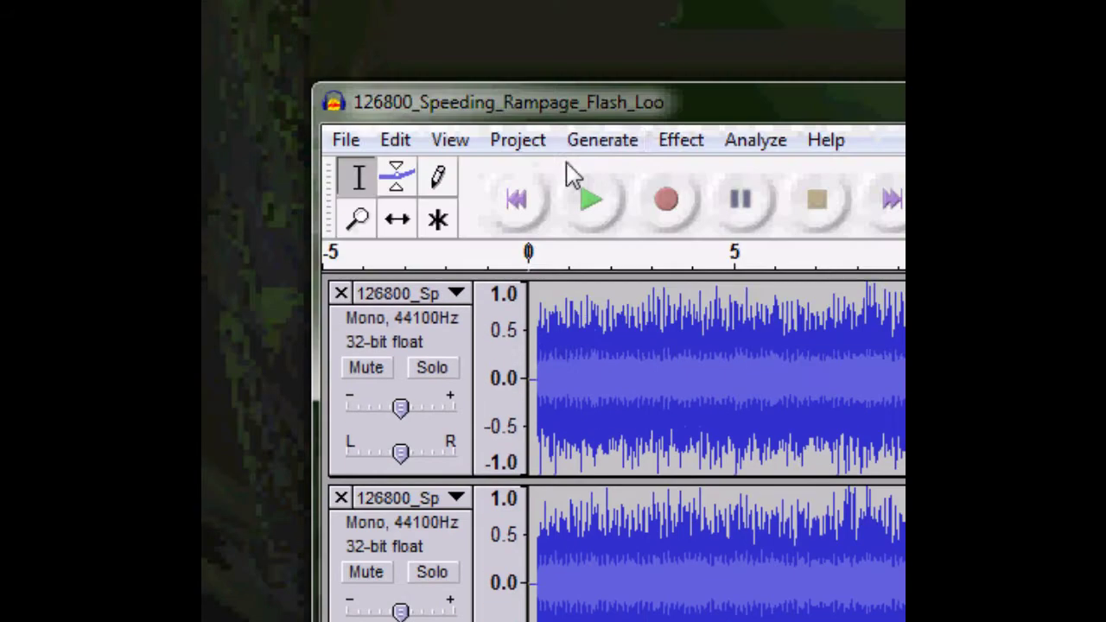
key("space")
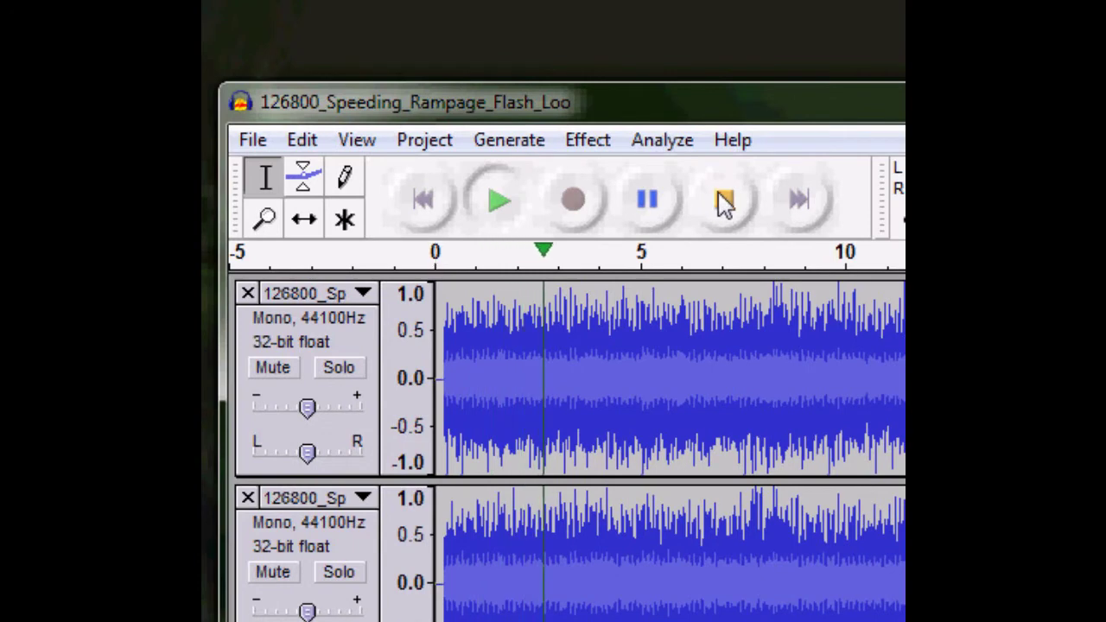
left_click(728, 206)
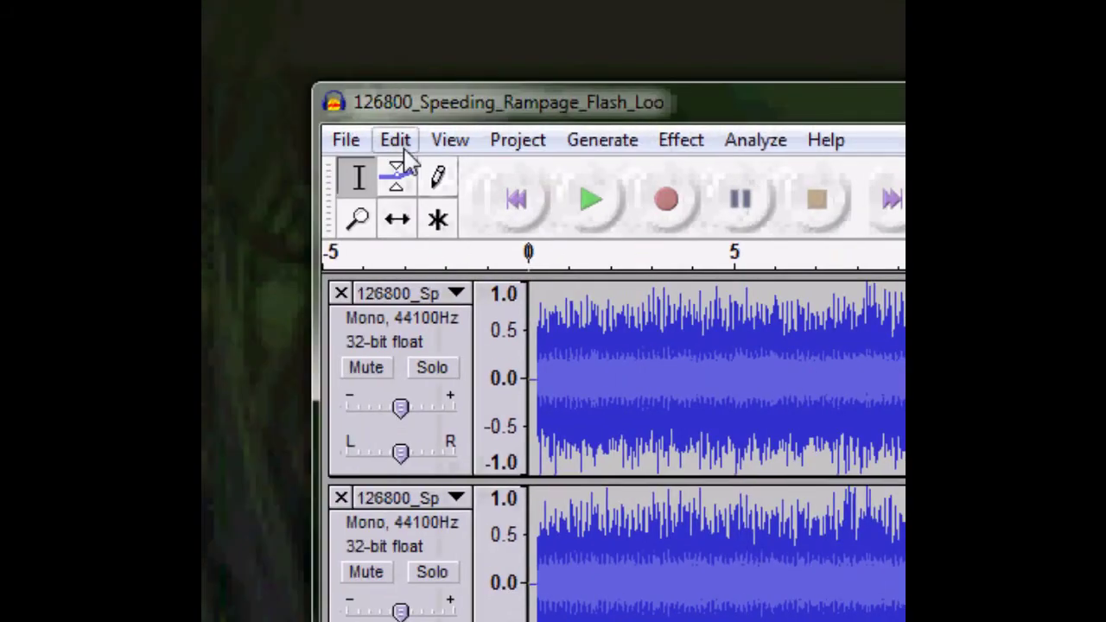
- Export the project as an Ogg Vorbis file named Speeding_Rampage on the desktop
left_click(438, 142)
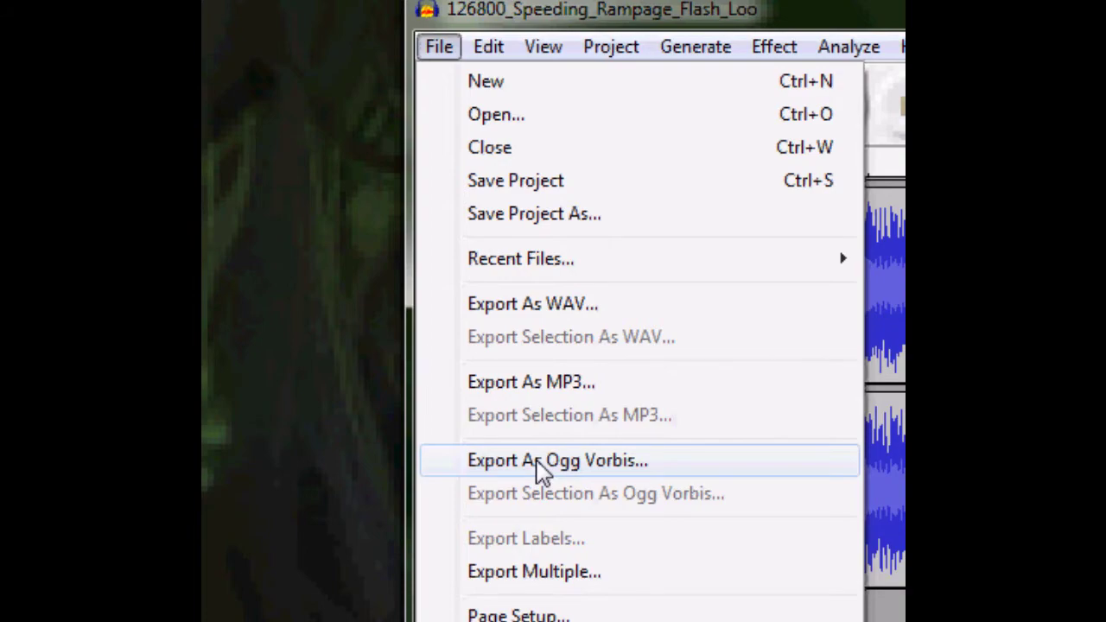
left_click(542, 462)
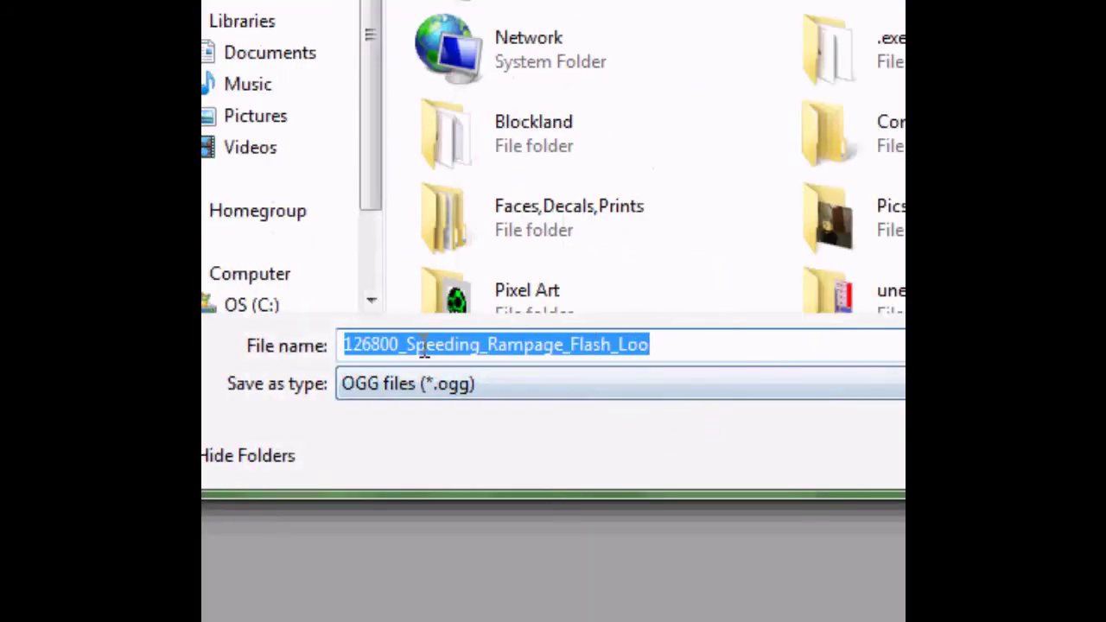
left_click(409, 343)
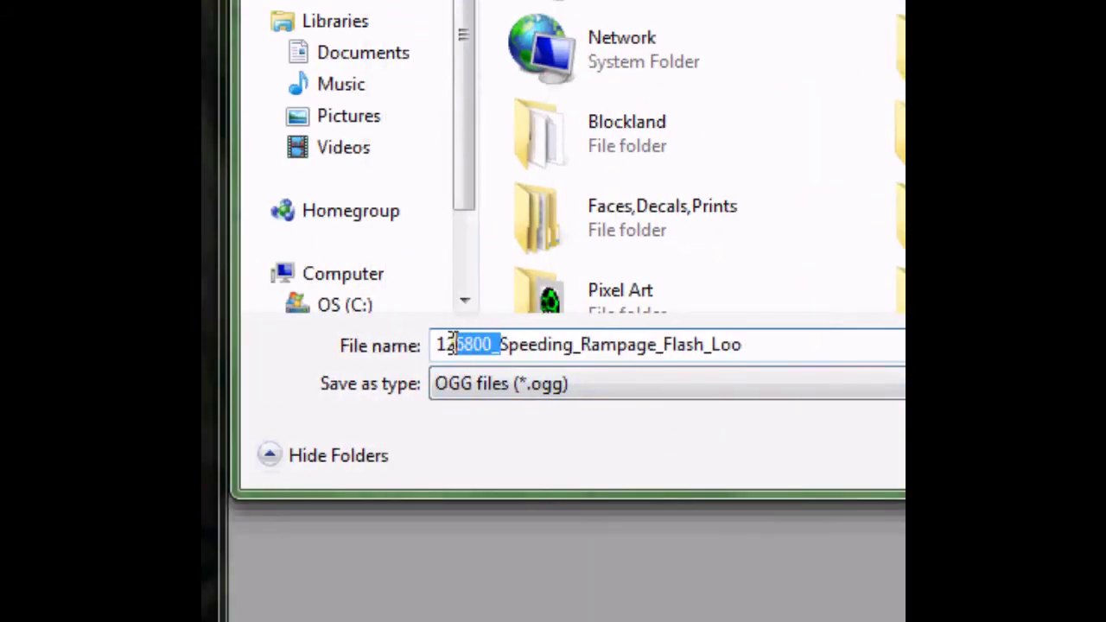
key("BackSpace")
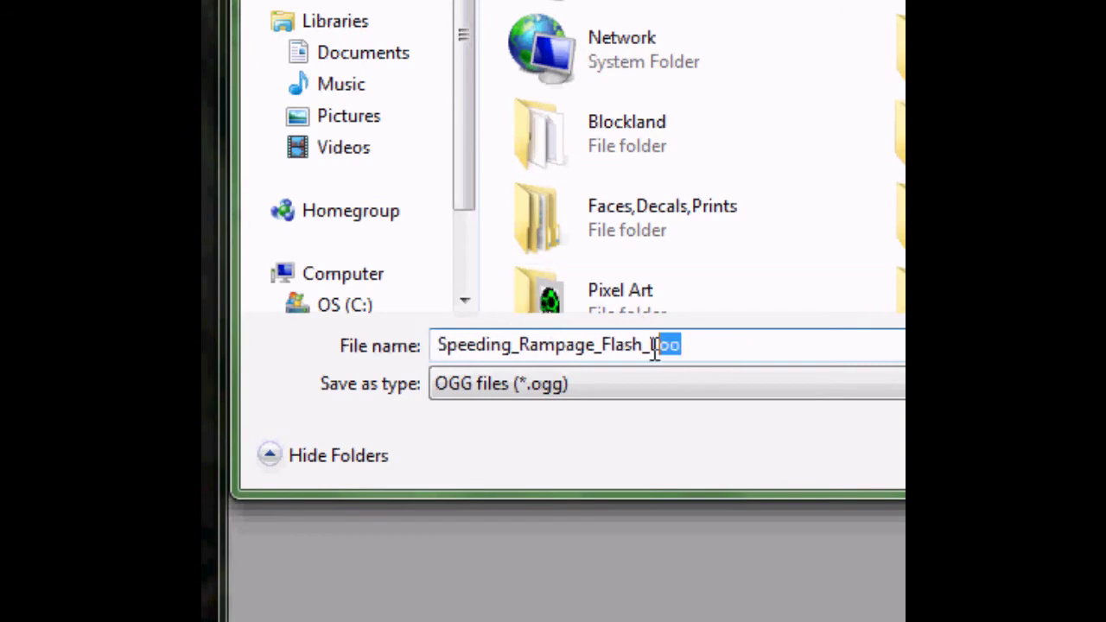
key("BackSpace")
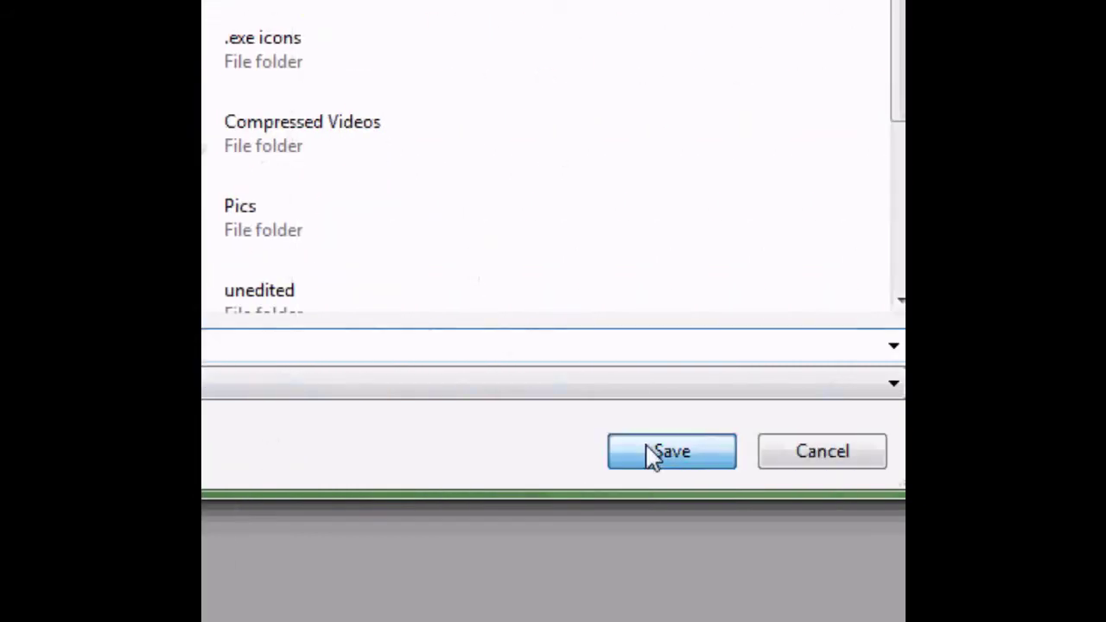
left_click(654, 452)
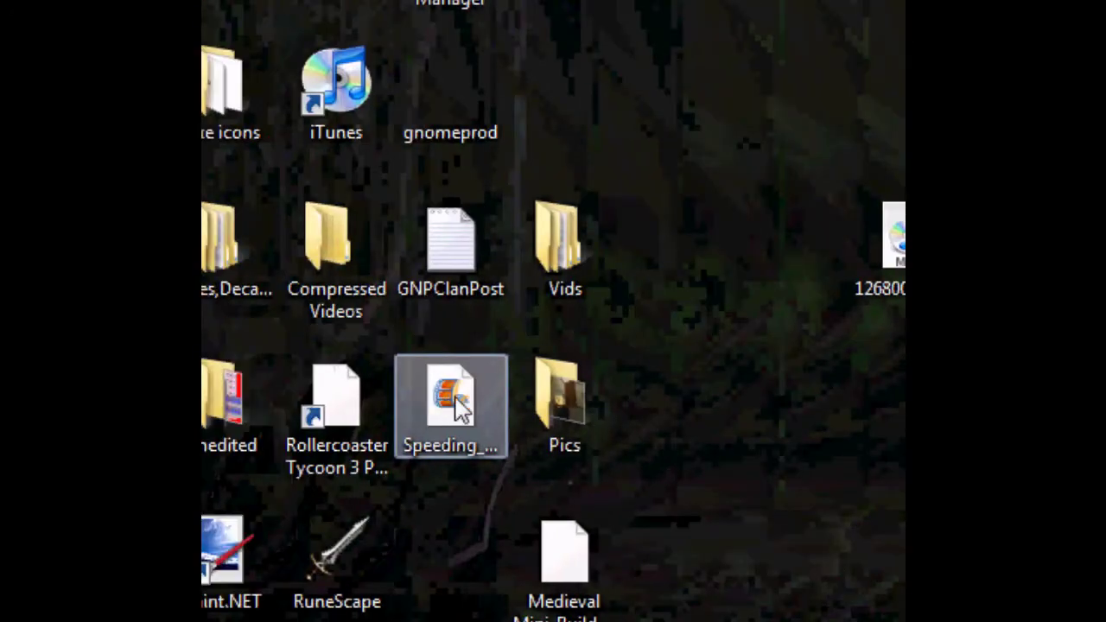
- Locate the exported Speeding_Rampage file on the desktop and close Audacity
left_click(455, 397)
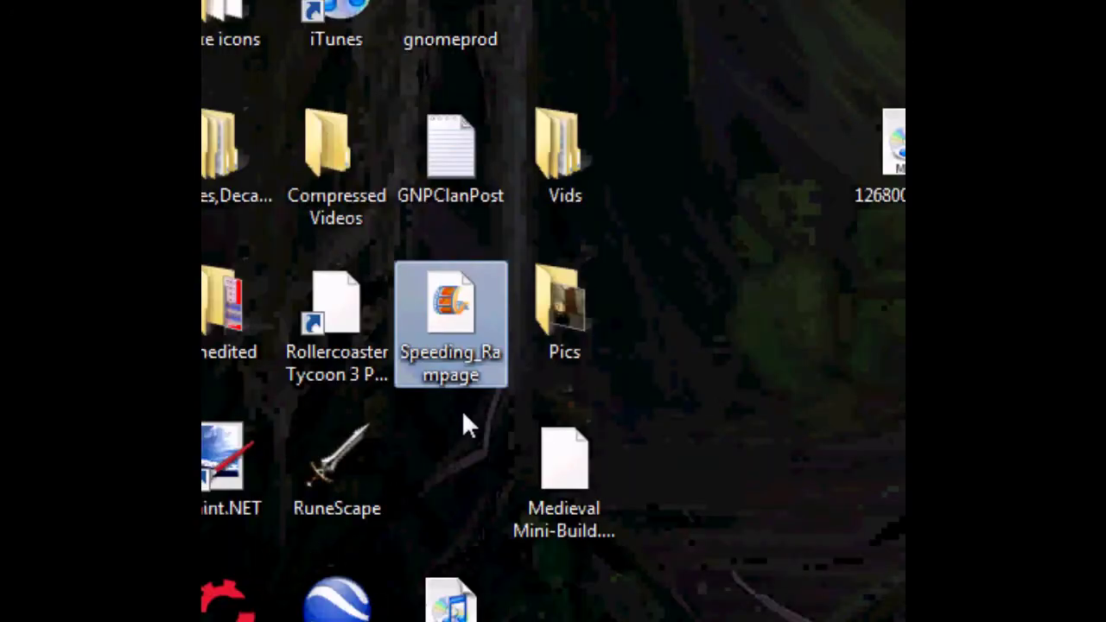
left_click(462, 503)
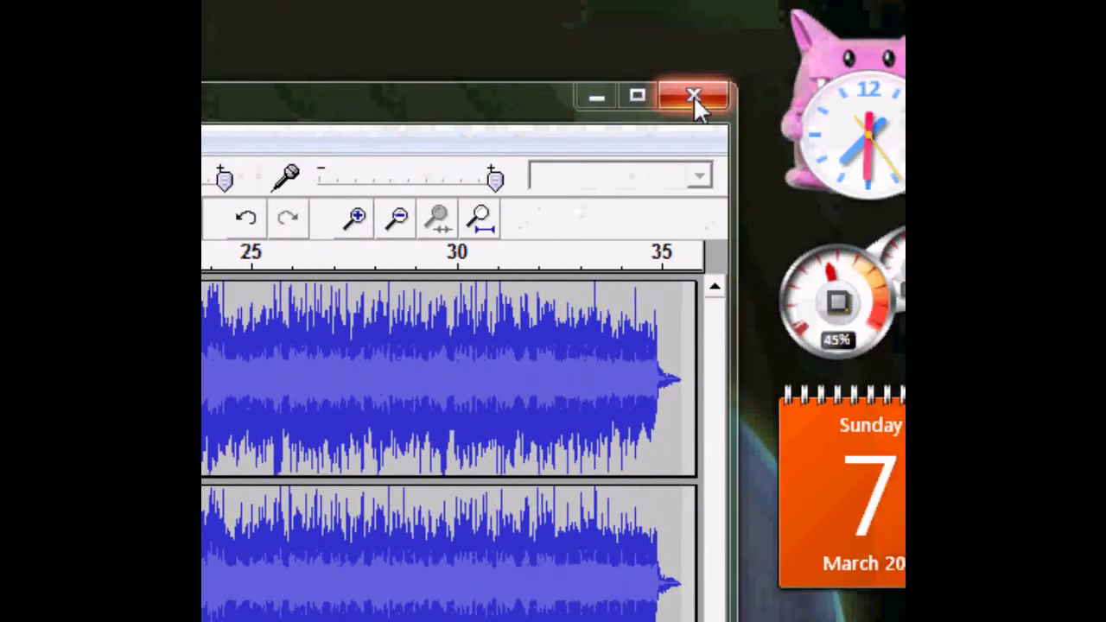
left_click(694, 102)
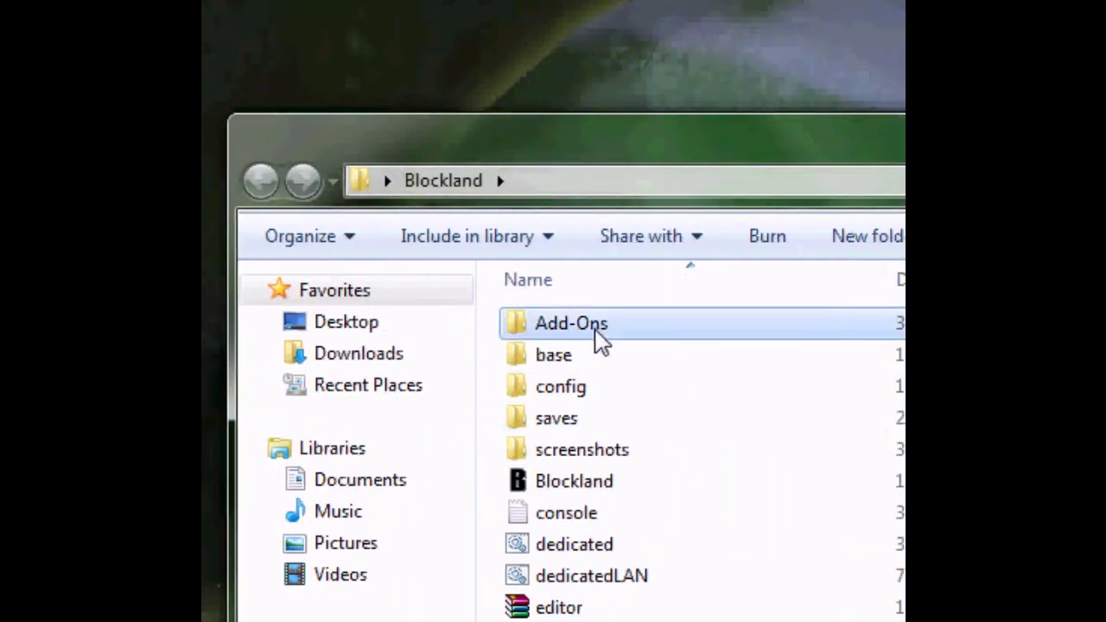
- Open the Music folder inside Blockland's Add-Ons folder
double_click(596, 340)
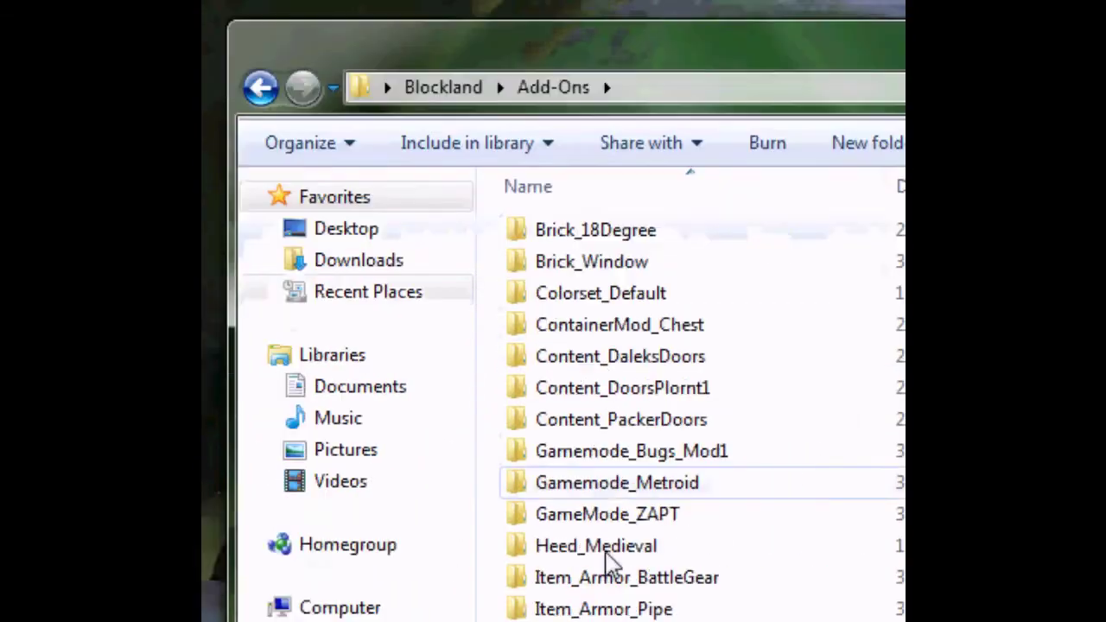
scroll(609, 562, "down", 10)
scroll(642, 338, "up", 1)
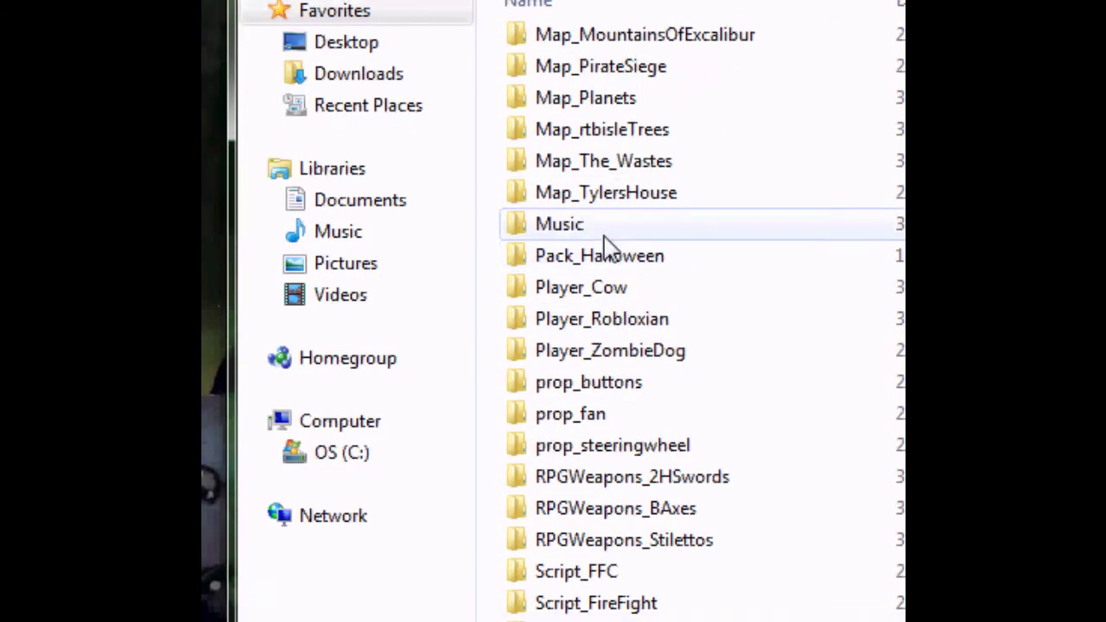
scroll(639, 406, "up", 3)
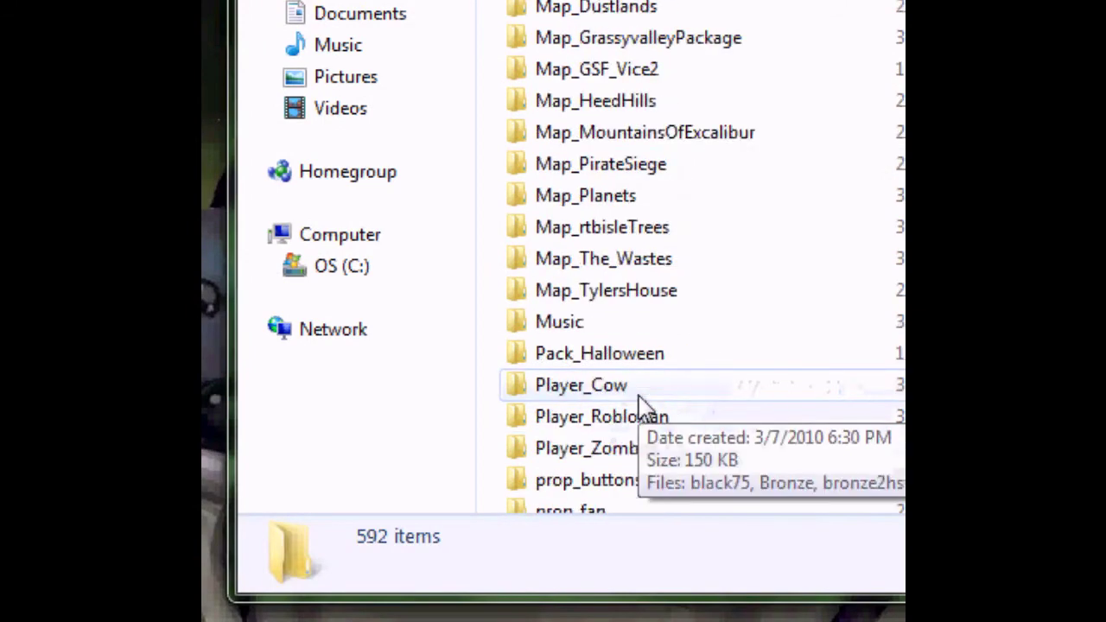
scroll(644, 389, "up", 1)
scroll(654, 357, "down", 2)
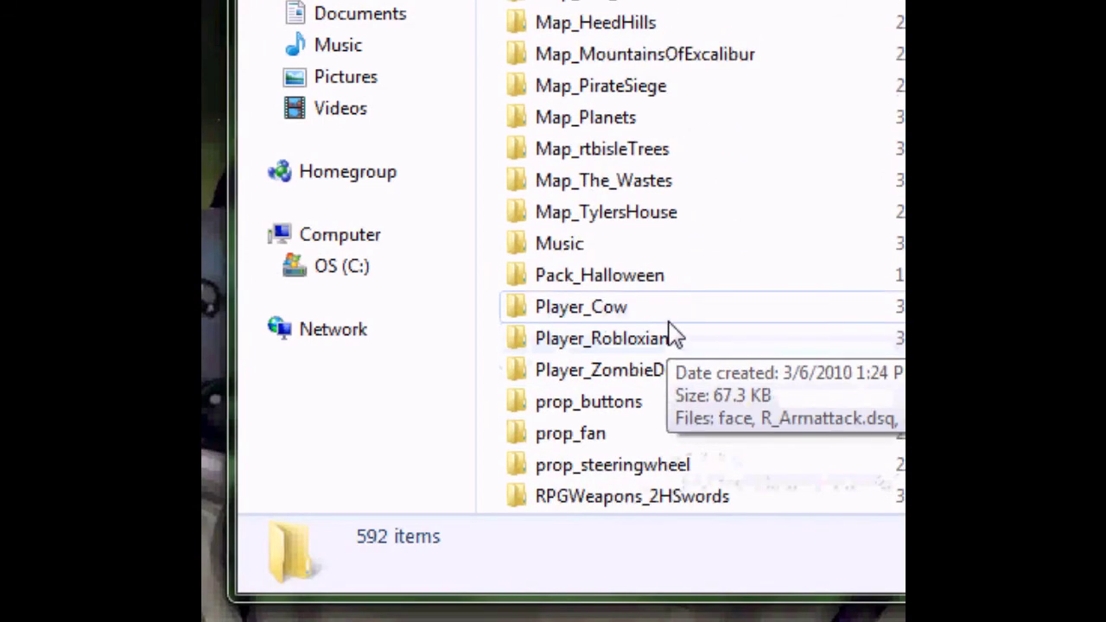
double_click(639, 253)
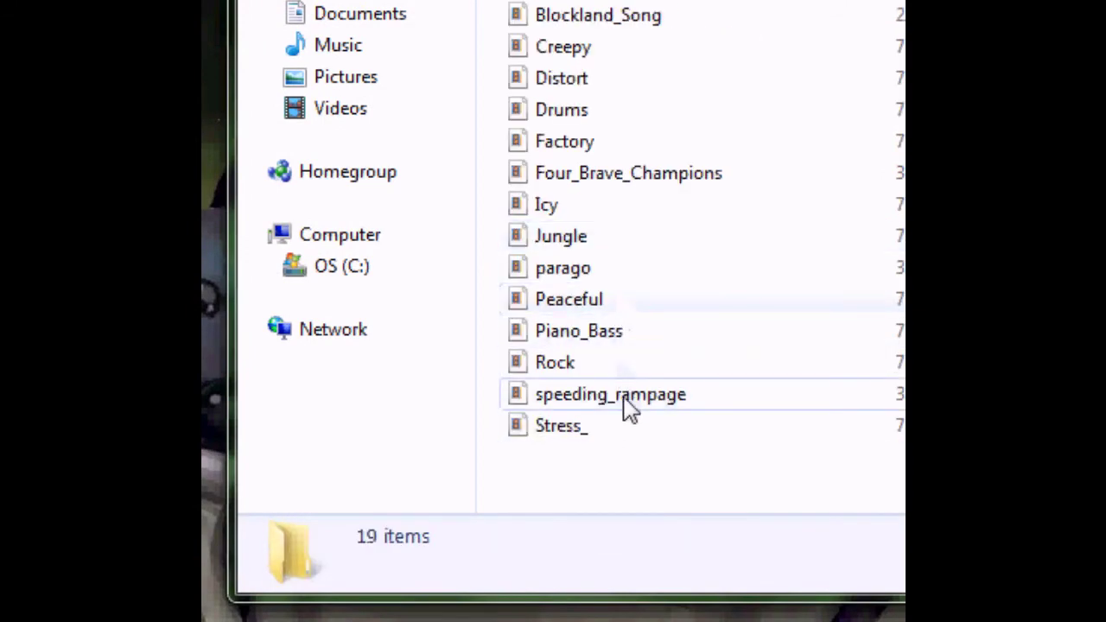
- Remove the existing speeding_rampage file from the Music folder and move the exported Speeding_Rampage file from the desktop into it
left_click_drag(633, 397, 254, 97)
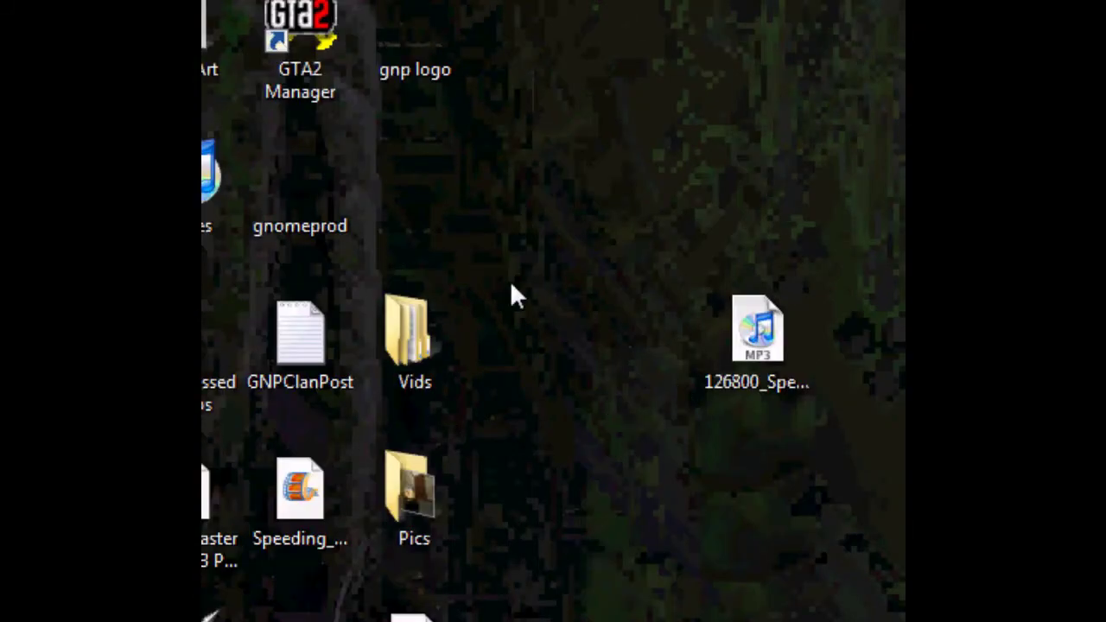
left_click_drag(300, 488, 403, 557)
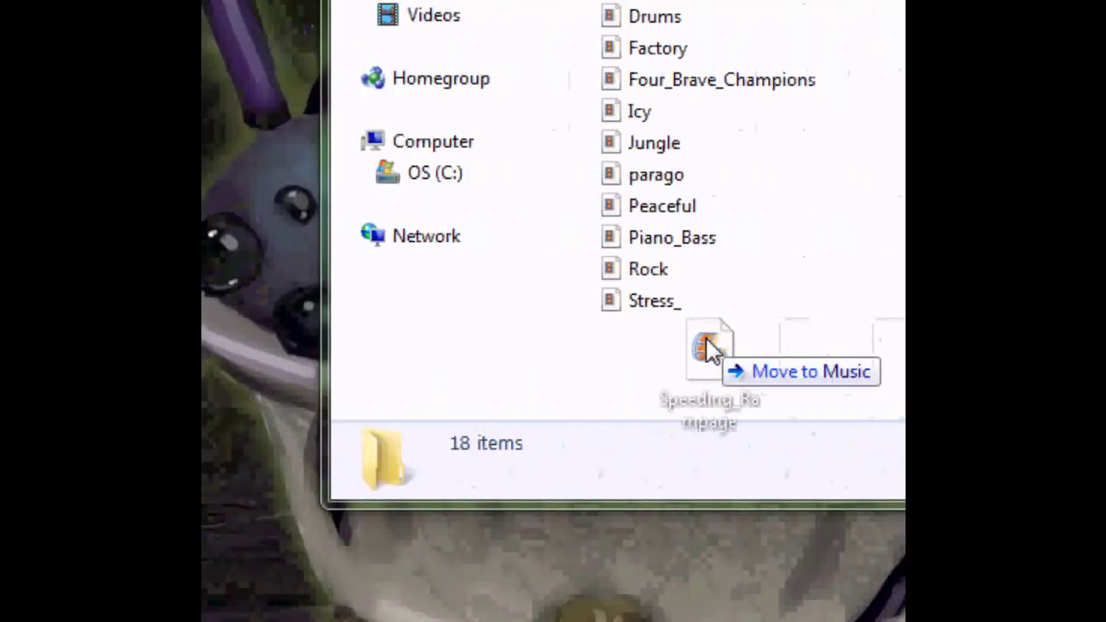
mouse_move(711, 348)
left_mouse_down()
mouse_move(718, 360)
mouse_move(712, 350)
left_mouse_up()
left_click(724, 371)
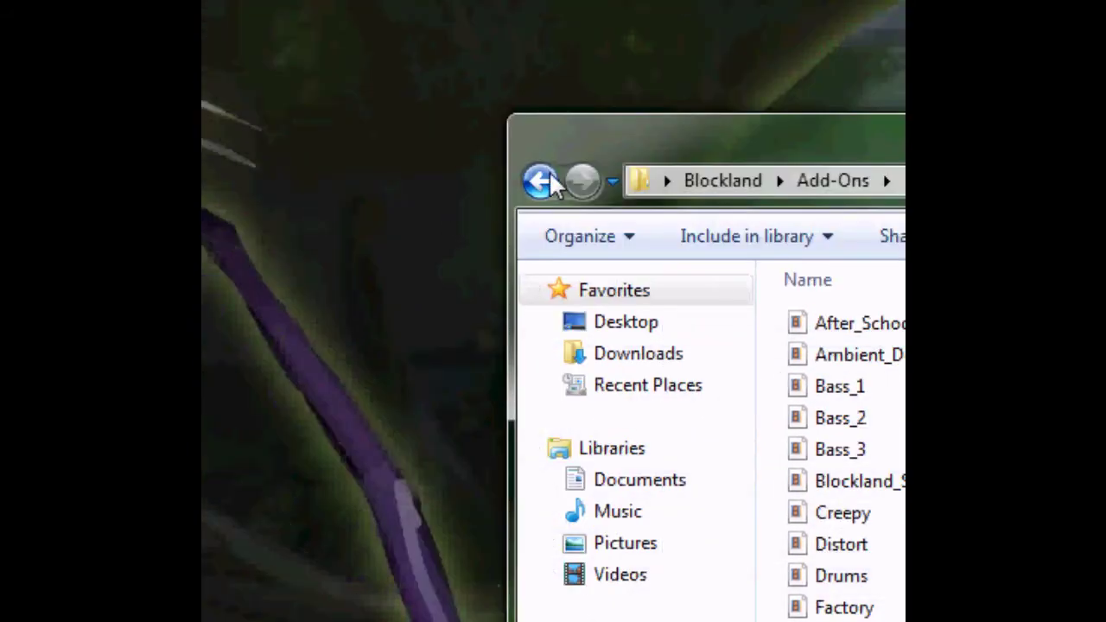
- Go back out of the Music folder, and open the Blockland Forum's search page in the browser
left_click(553, 183)
left_click(553, 184)
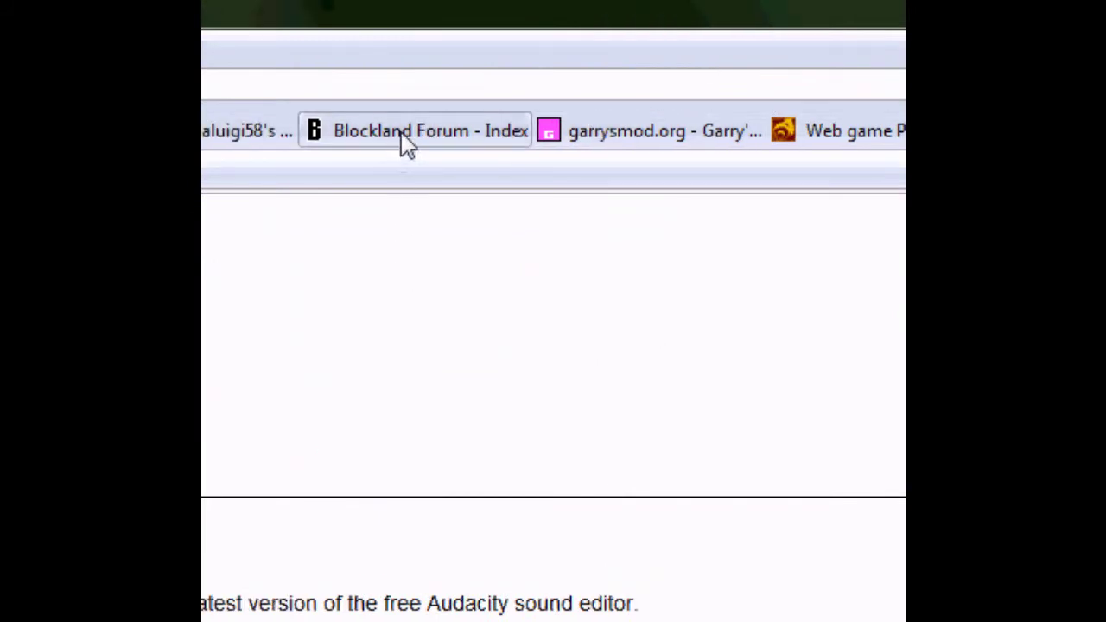
left_click(406, 141)
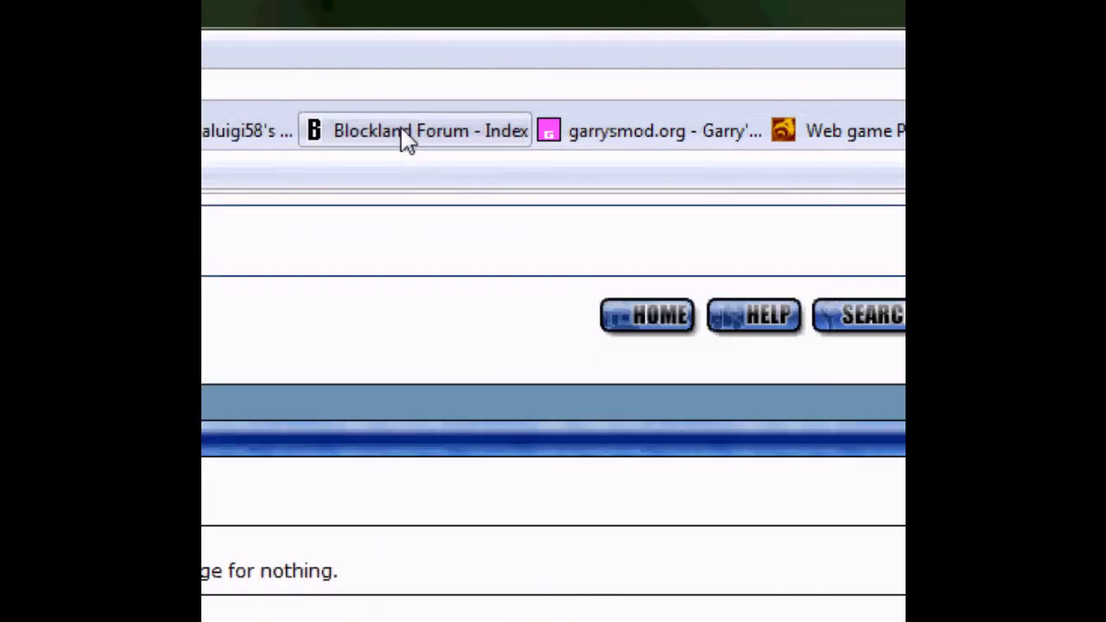
left_click(855, 317)
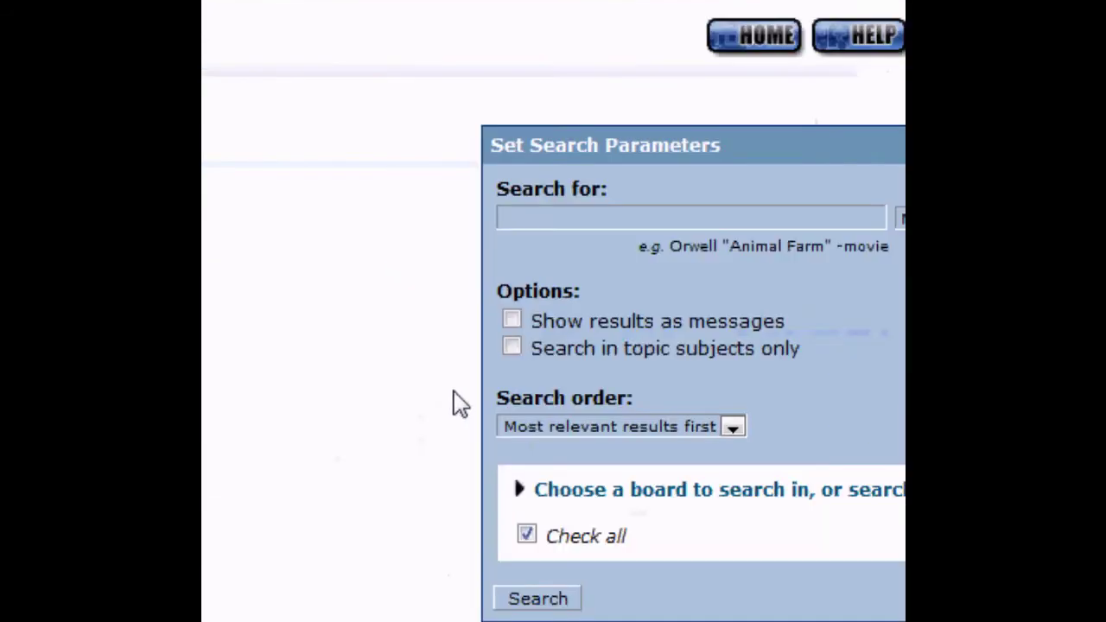
- Enter "music player" as the forum search phrase
left_click(655, 223)
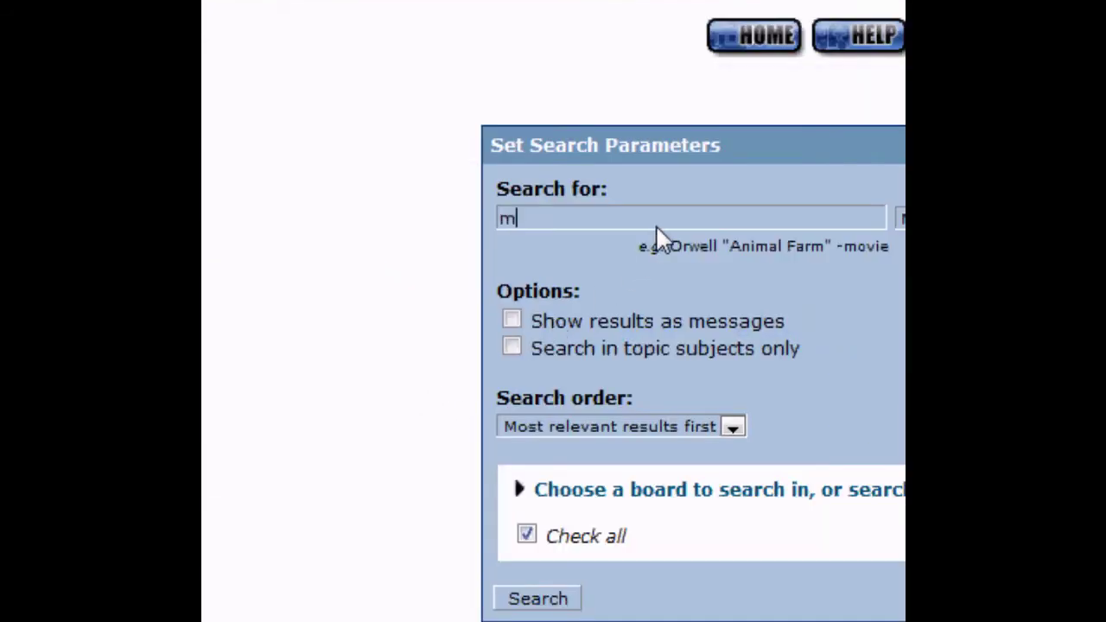
type("usic plauyer")
key("BackSpace")
key("BackSpace")
key("BackSpace")
key("BackSpace")
type("yer")
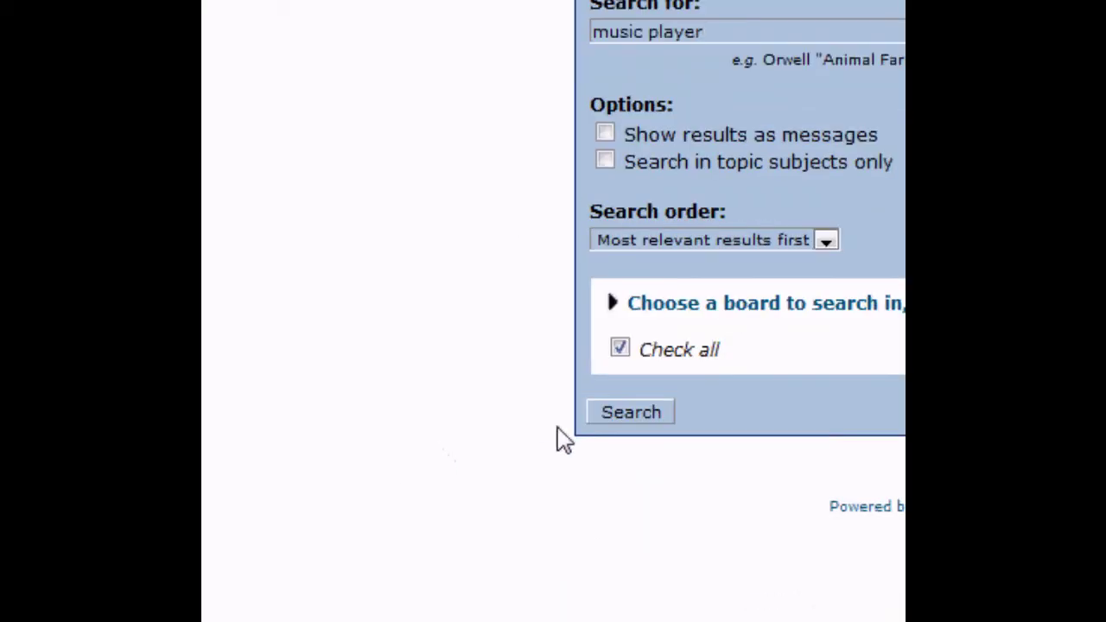
- Restrict the forum search to the RTB Listings board only and run it
left_click(620, 348)
left_click(693, 306)
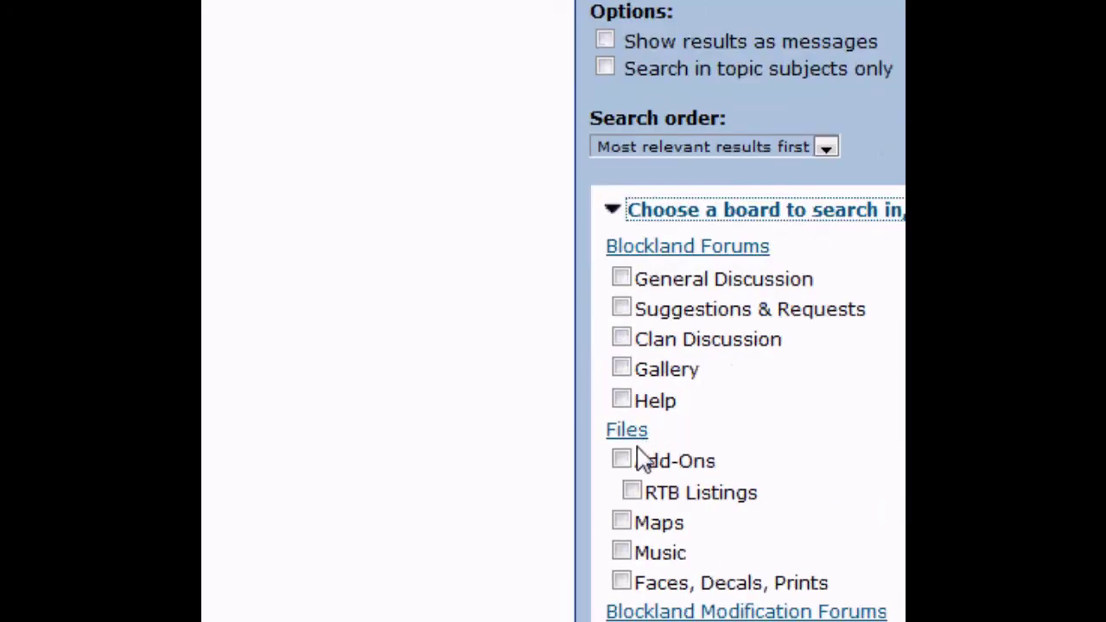
left_click(632, 490)
left_click(633, 356)
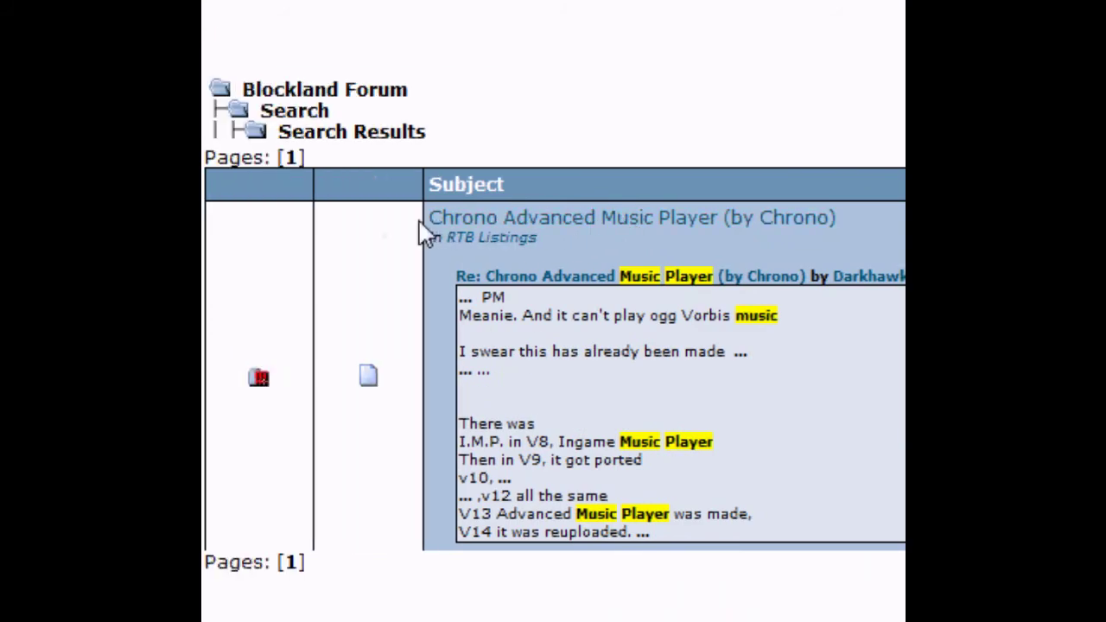
- Open the Chrono Advanced Music Player topic and find the Client_AdvancedMusic.zip download link in its first post
left_click(751, 218)
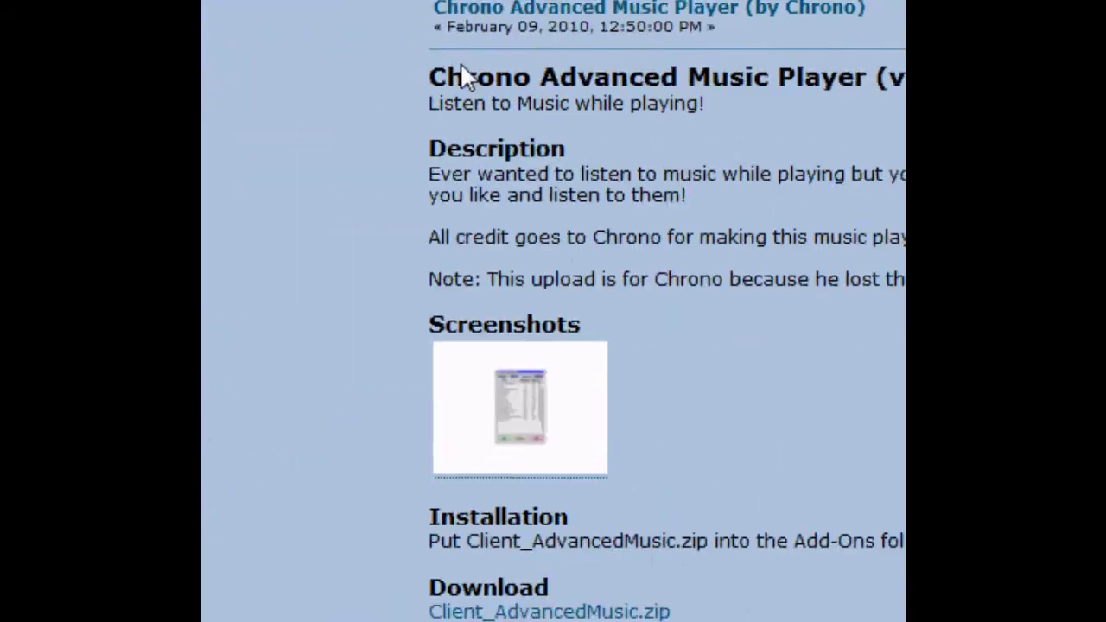
scroll(577, 383, "down", 2)
scroll(701, 433, "down", 1)
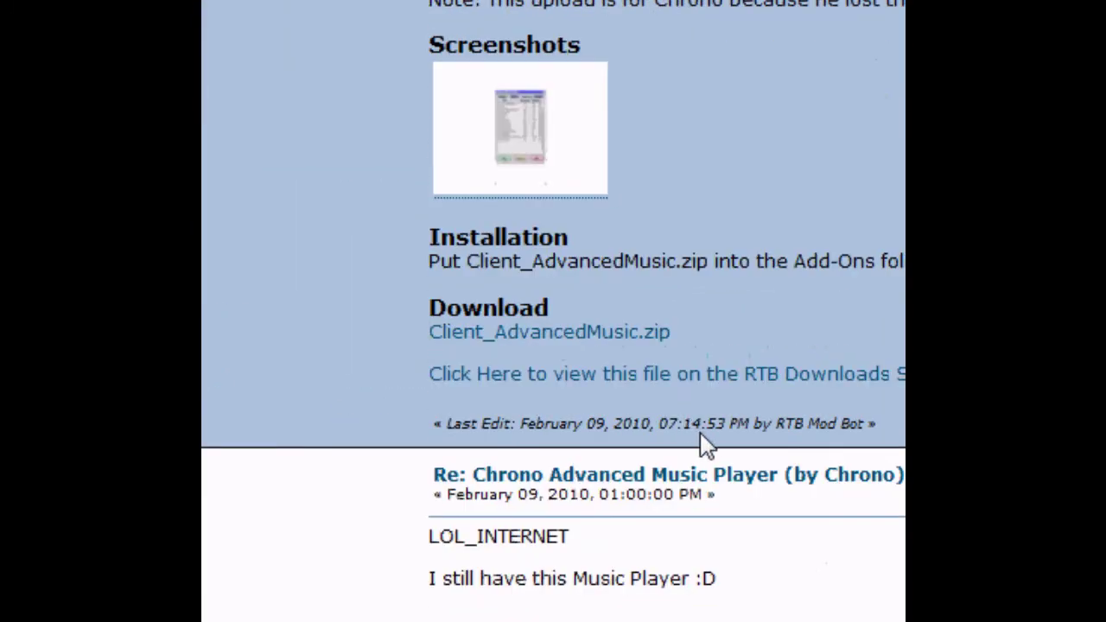